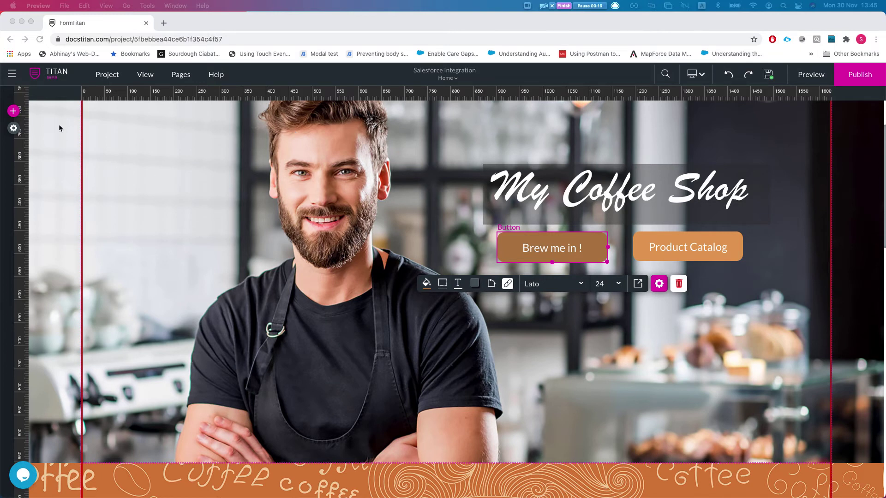
Open the Project settings panel on its Overview, showing the project name, site URL and publish status
click(14, 129)
click(14, 129)
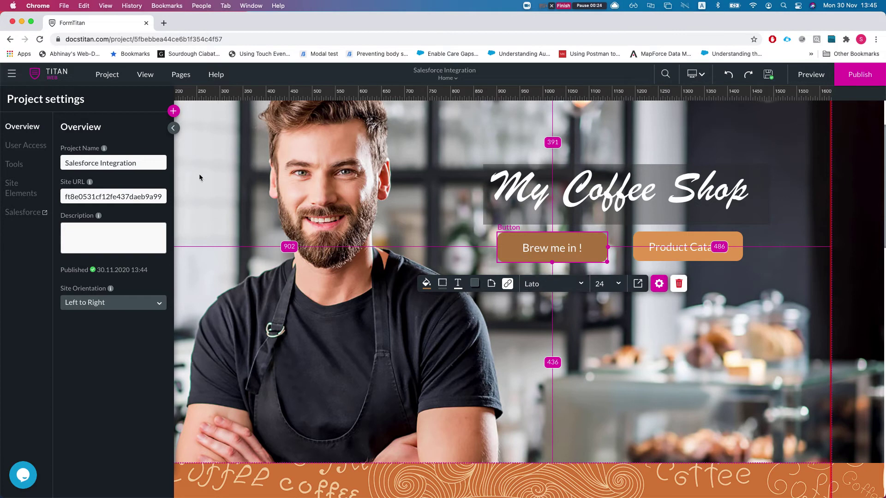
Switch on Custom Styles in the project's Tools settings and open its style editor
click(16, 166)
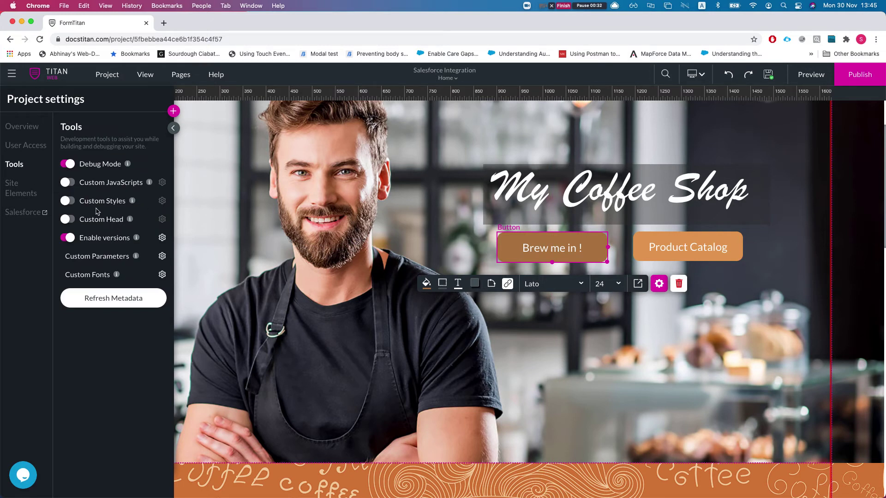
click(71, 204)
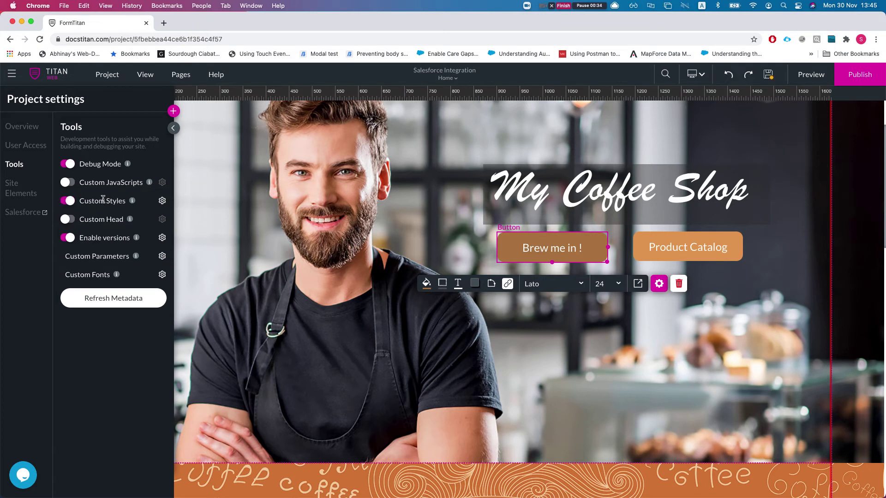
click(161, 202)
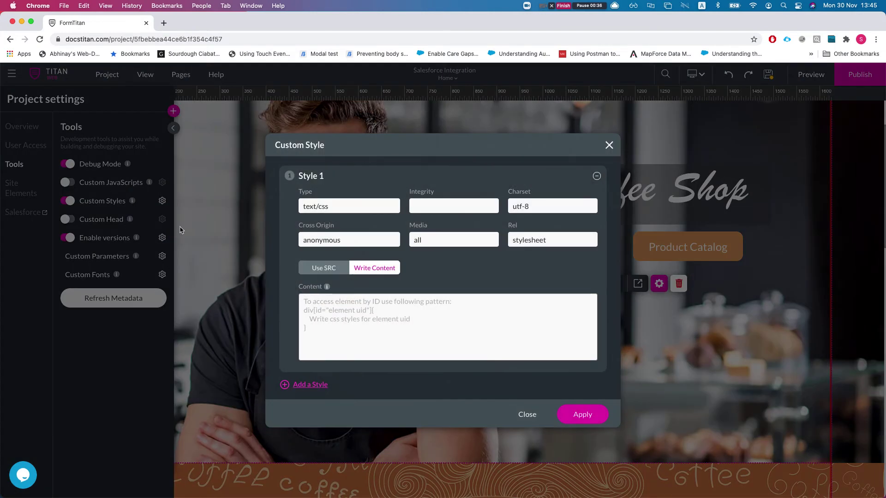
Keep Style 1 as Write Content text/css, remove the extra second style, and apply
click(323, 268)
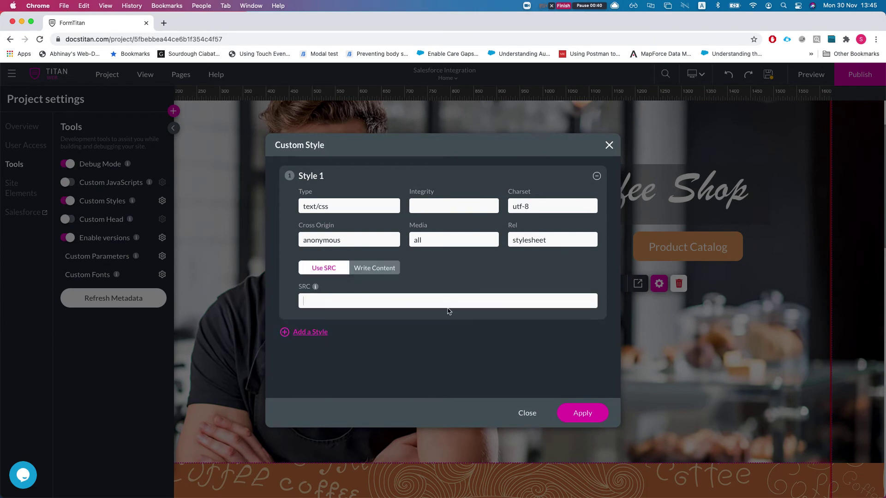
click(369, 269)
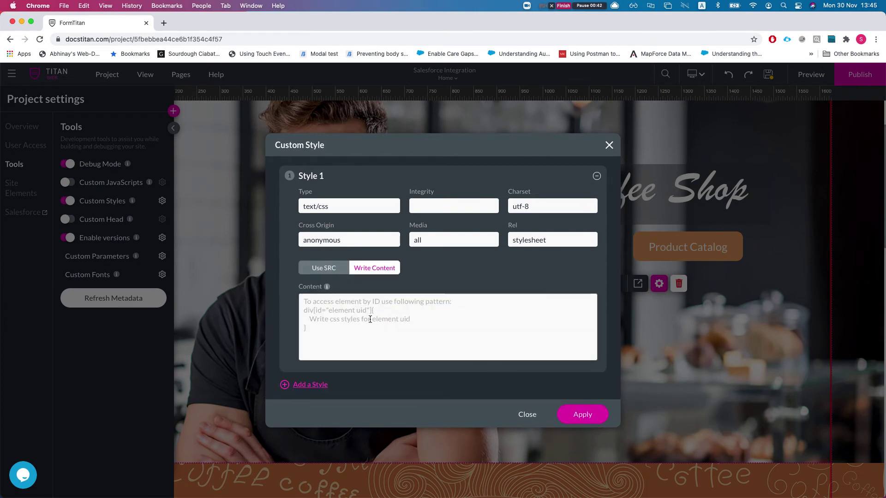
click(296, 384)
scroll(371, 317, down, 2)
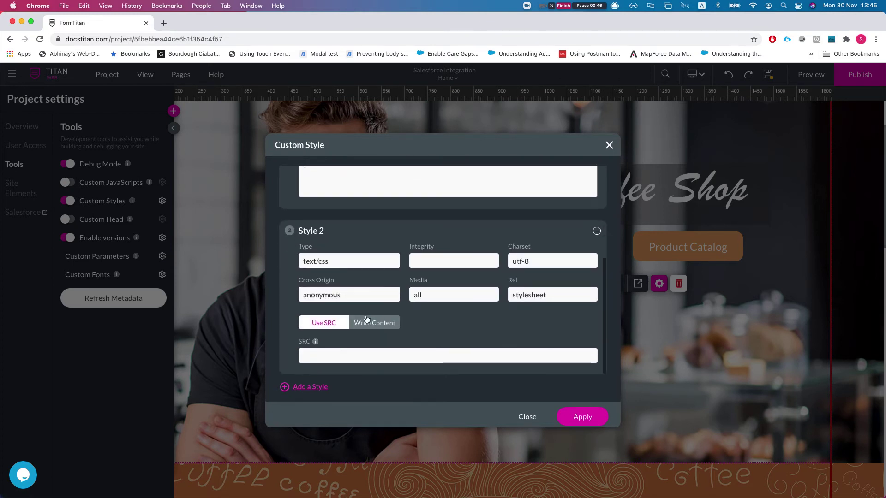
click(596, 260)
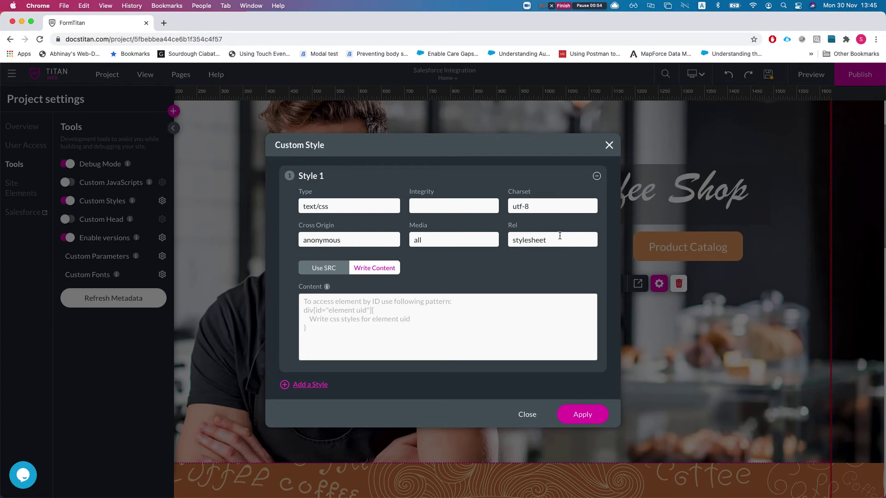
click(336, 337)
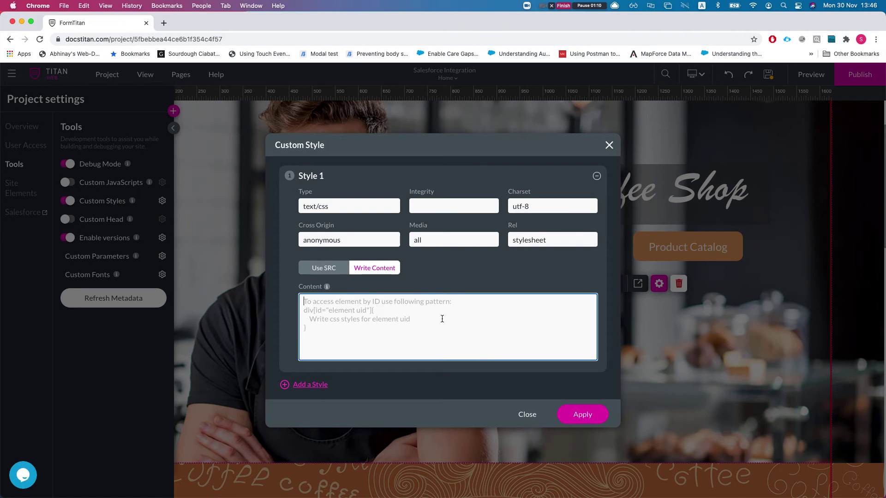
click(578, 414)
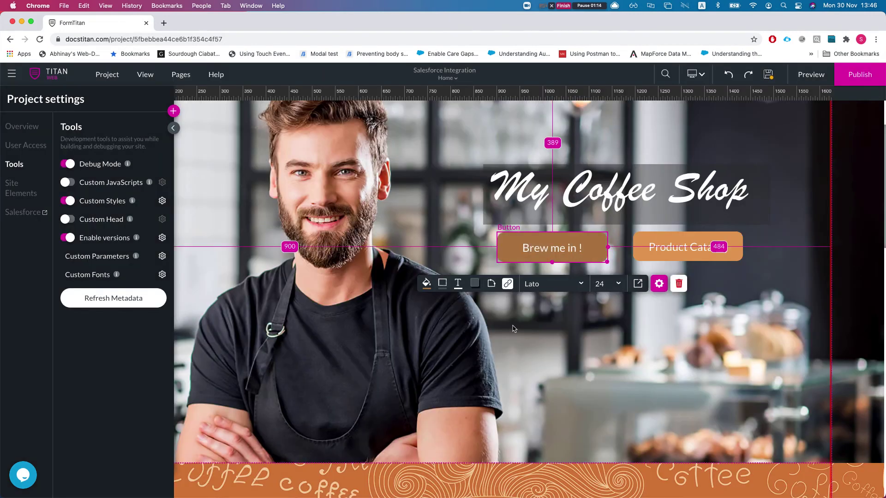
Copy the Brew me in ! button's Field ID from its Metadata, then reopen Project settings
click(540, 242)
click(540, 242)
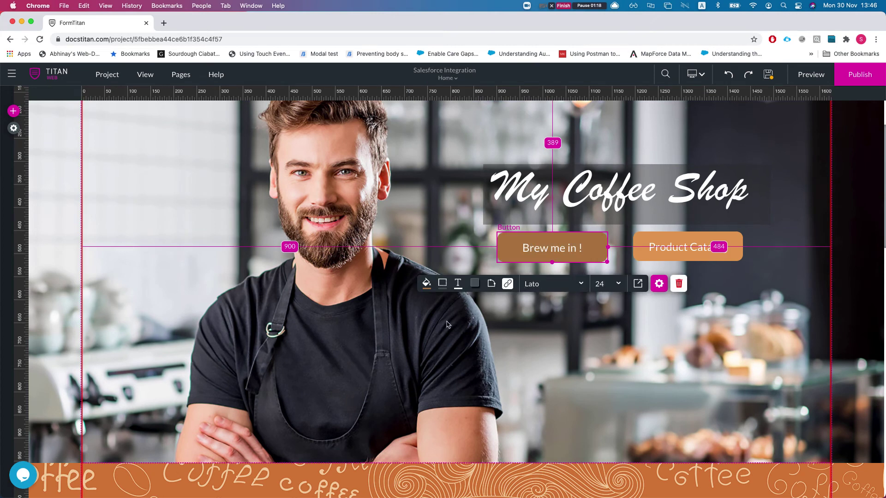
click(659, 283)
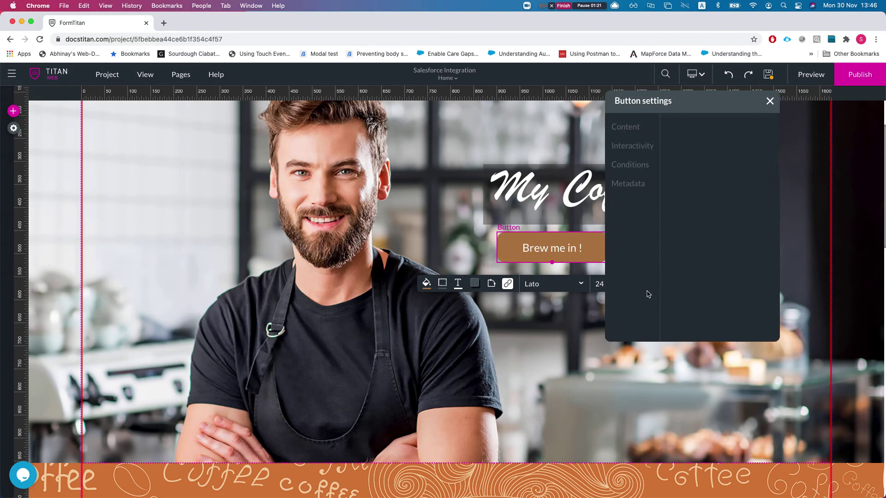
click(621, 186)
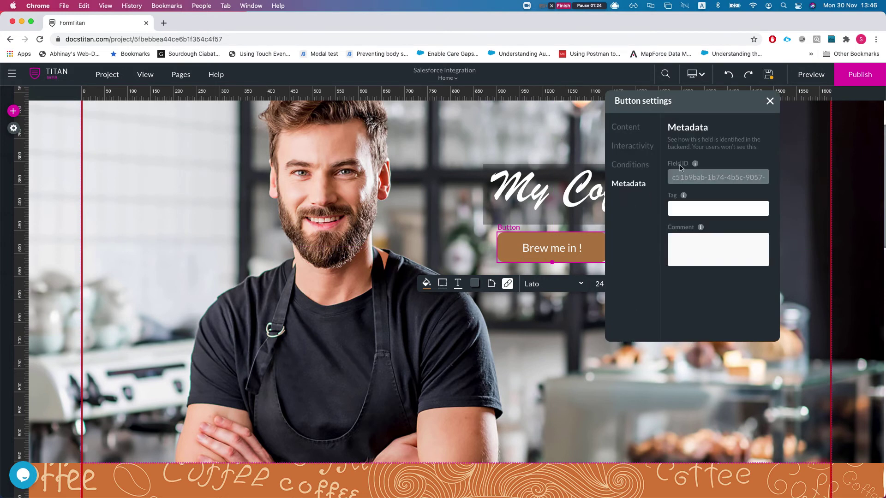
click(681, 174)
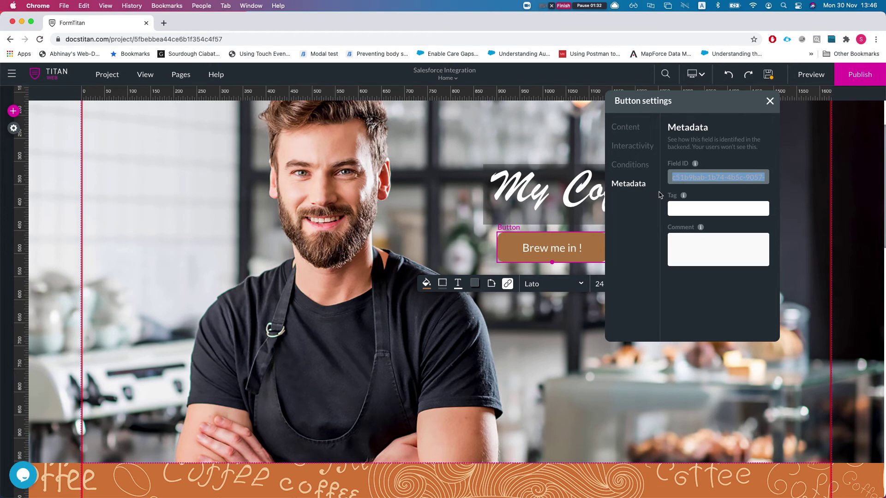
click(323, 211)
click(14, 129)
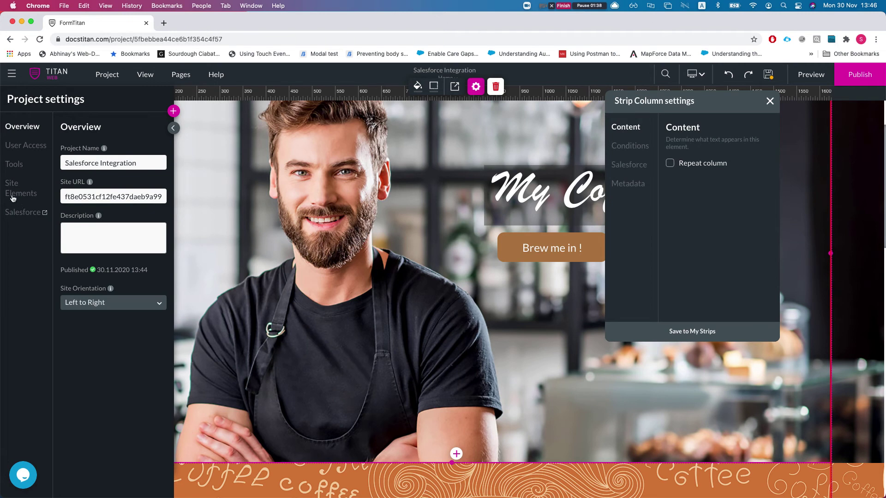
In Custom Styles, write a rule giving the Brew me in ! button's ID a black background
click(9, 169)
click(162, 201)
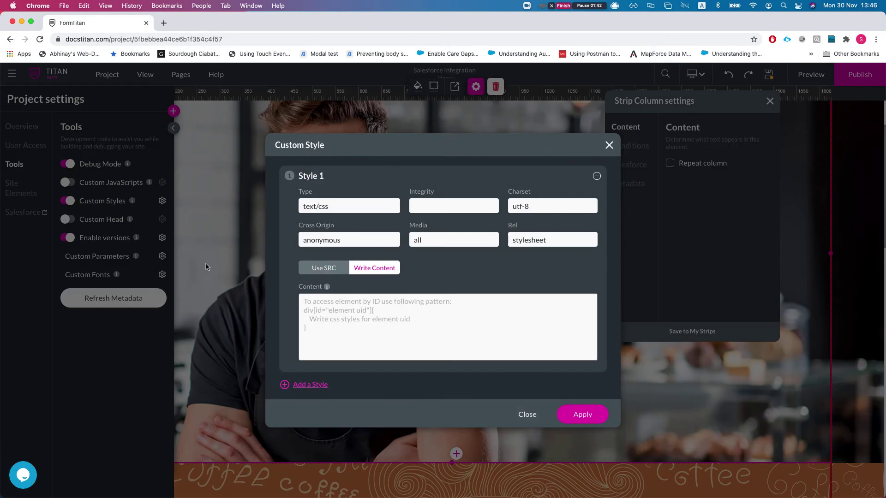
click(366, 326)
text(buttonm)
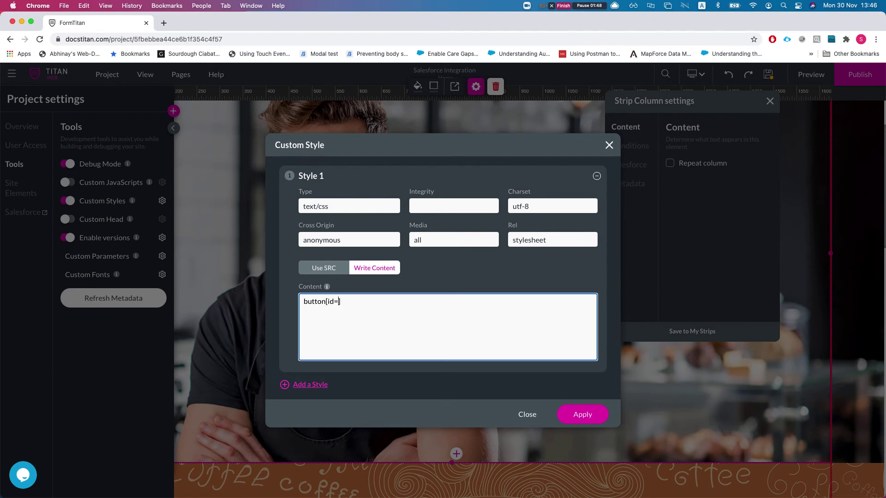
text(c51b9bab-1b74-4b5c-9057-4a8b4c2034d7)
text(")
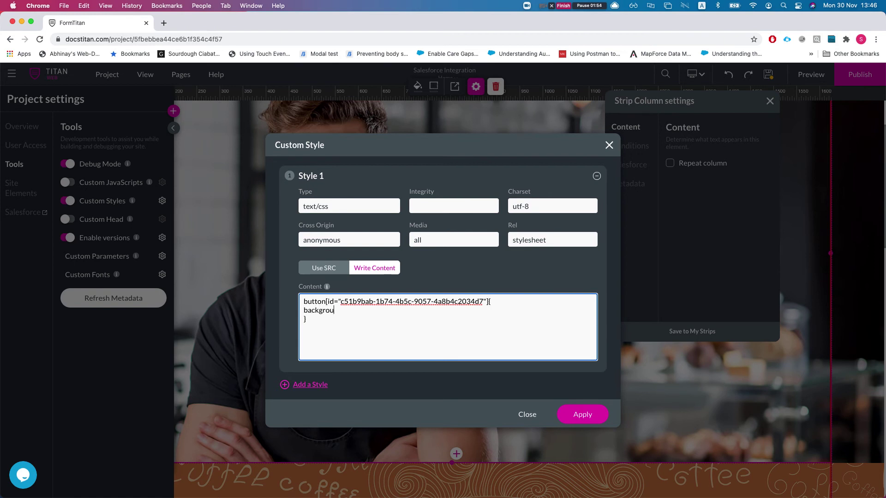
text(lacjk)
Duplicate the rule below, change its background to blue, and apply the style
key(ctrl+a)
key(ctrl+c)
click(359, 330)
key(Return)
key(ctrl+v)
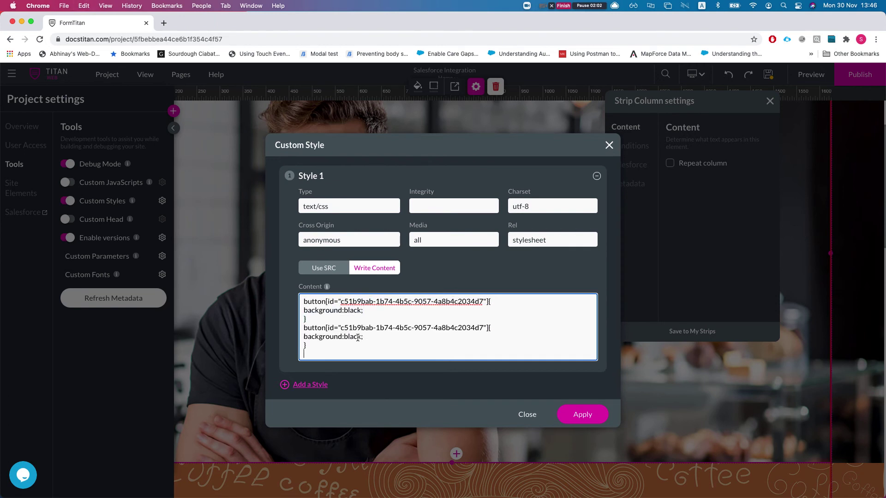
triple_click(358, 339)
click(350, 335)
drag(345, 336, 364, 336)
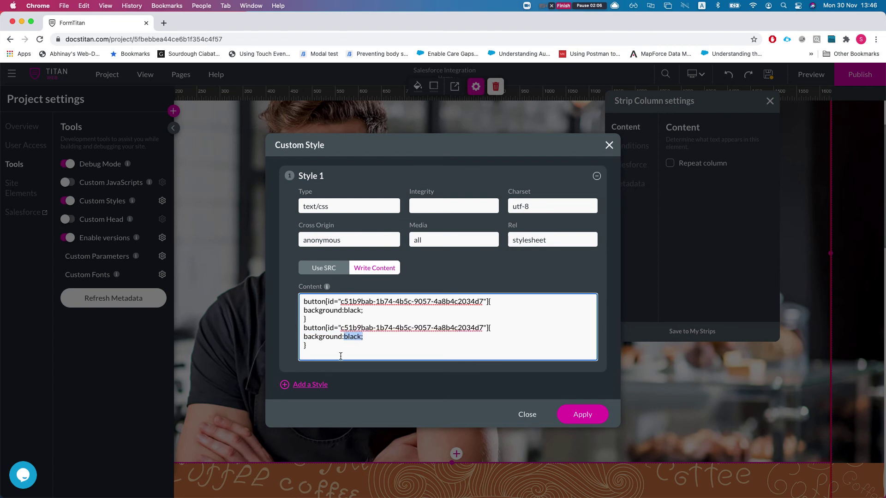
text(blue)
click(579, 415)
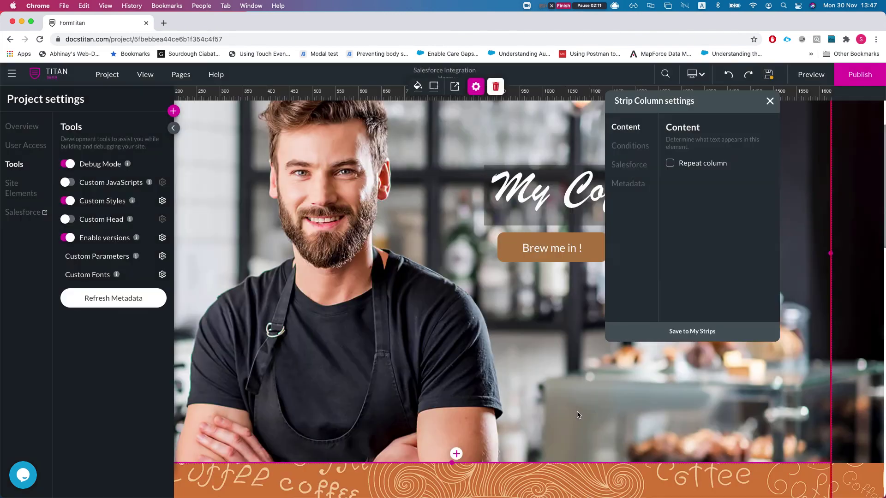
Copy the Product Catalog button's Field ID from its Metadata settings
click(770, 101)
click(677, 256)
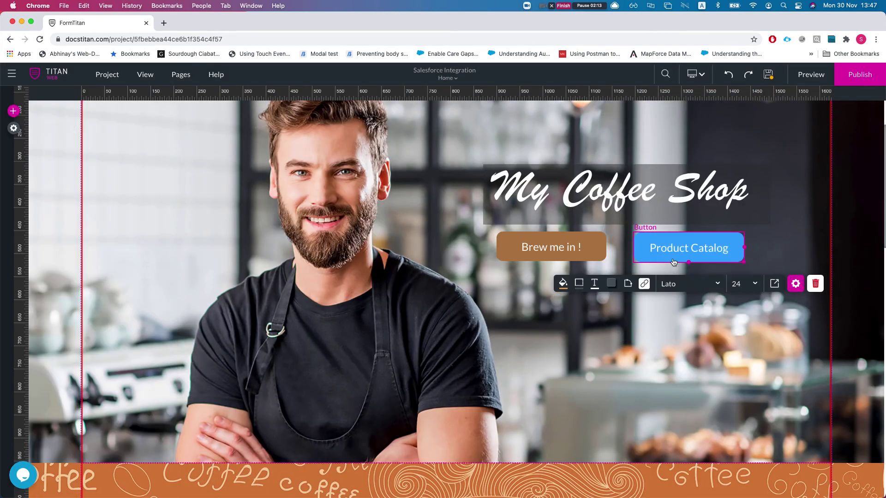
click(796, 284)
click(628, 185)
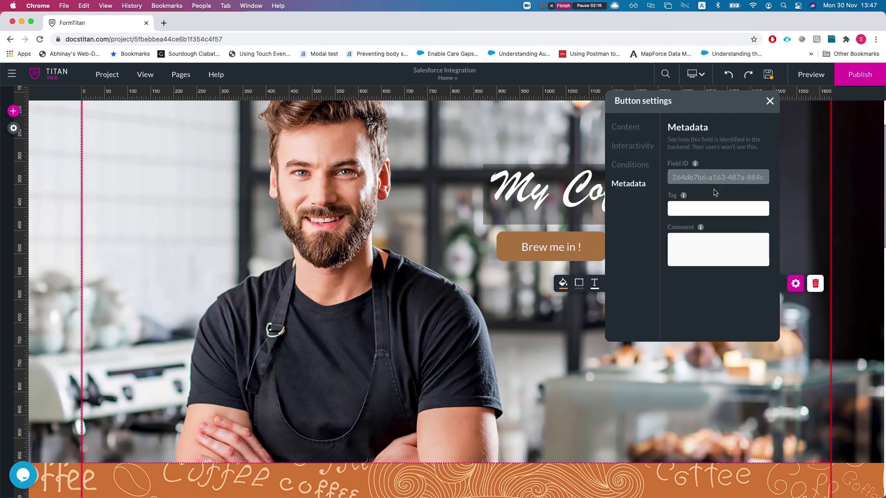
triple_click(705, 178)
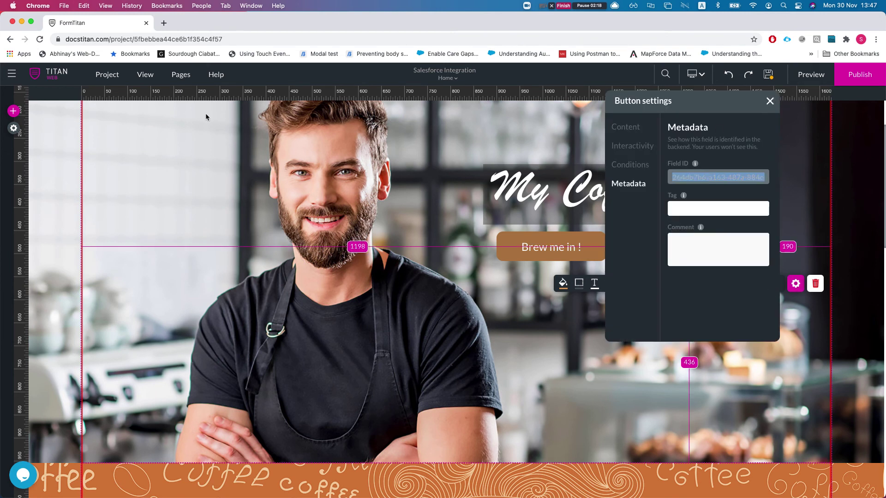
click(769, 101)
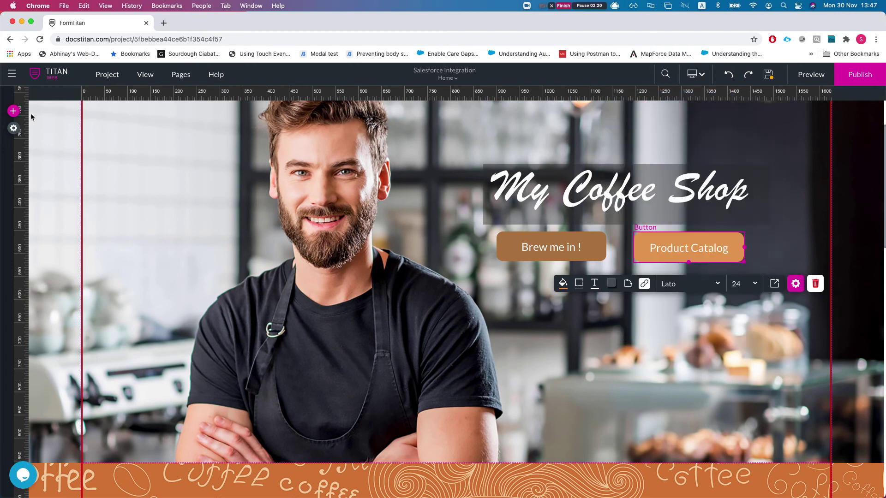
Replace the ID in the blue CSS rule with Product Catalog's Field ID and apply
click(13, 128)
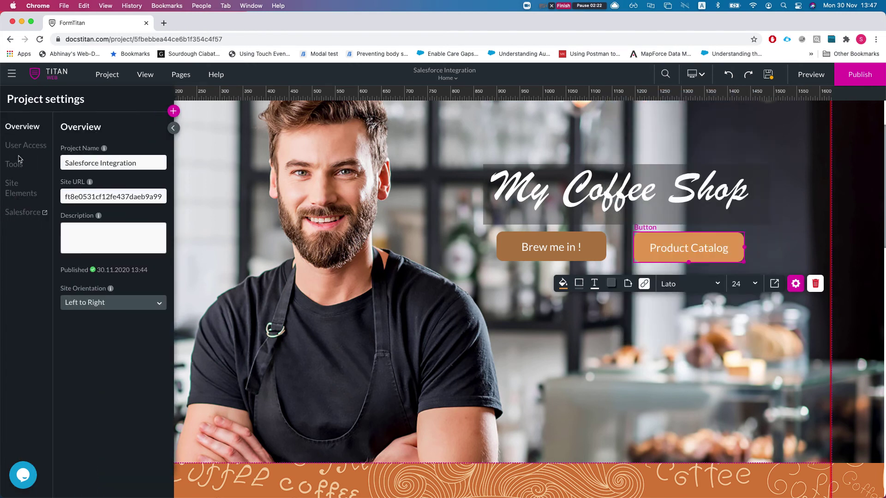
click(14, 167)
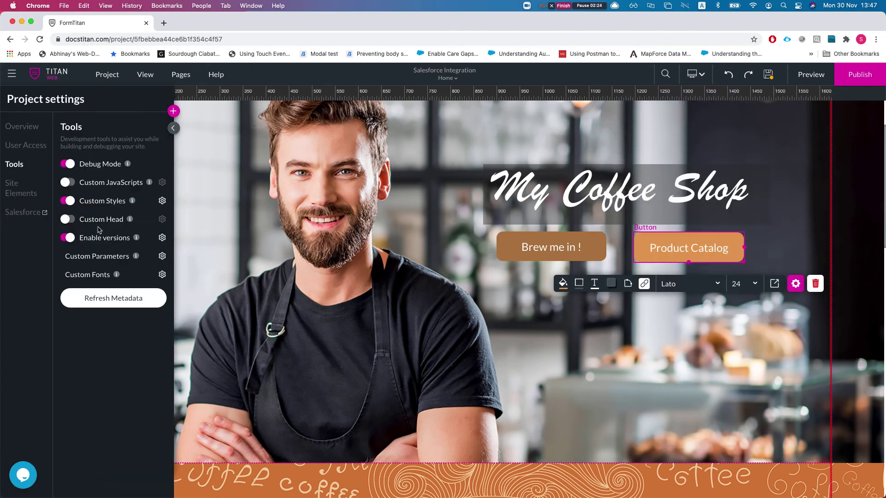
click(162, 200)
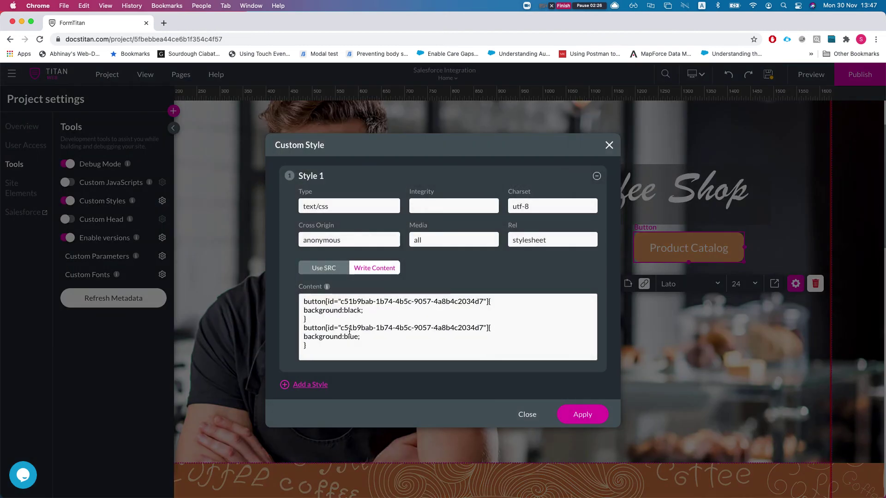
drag(341, 328, 481, 328)
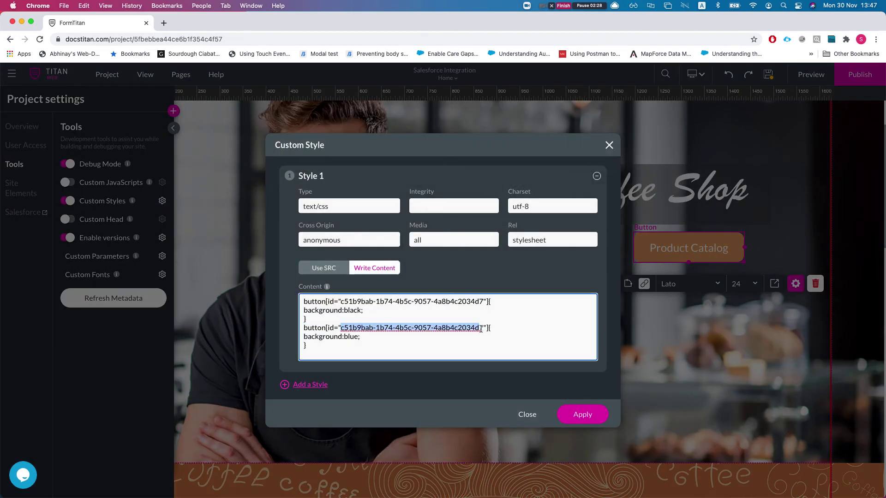
key(cmd+v)
click(581, 414)
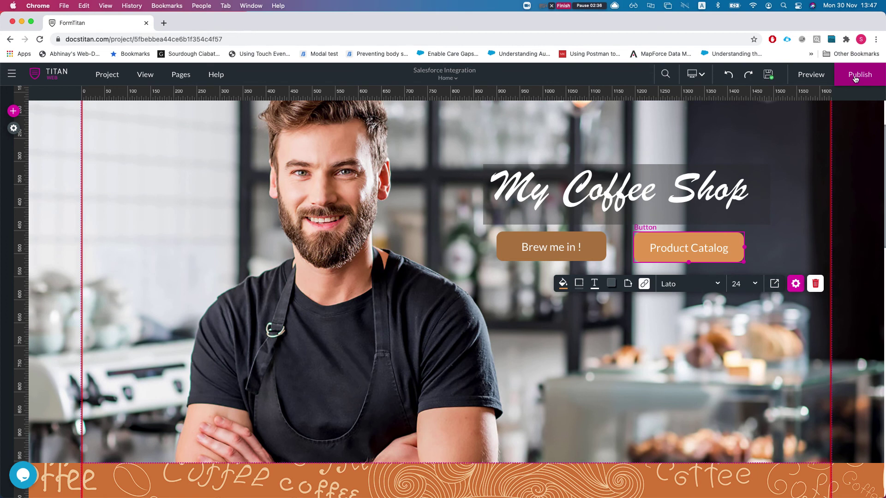
Publish the site and launch the live My Coffee Shop page in a new tab
click(855, 79)
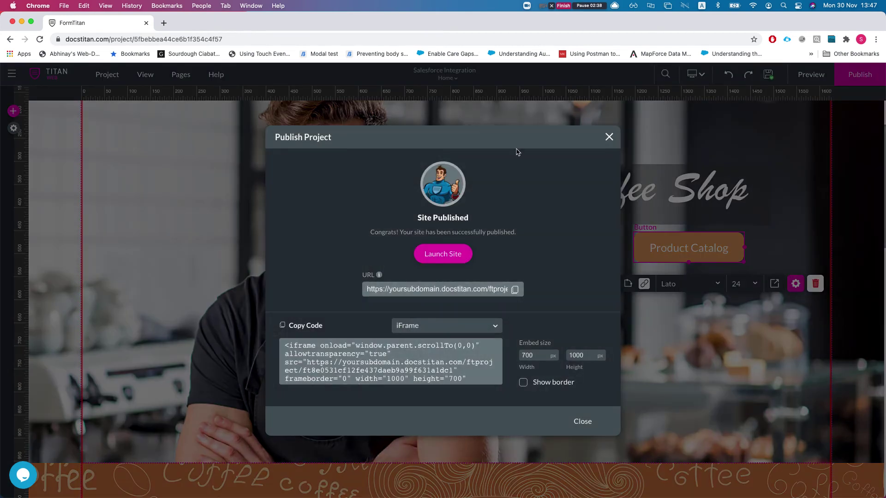
click(450, 255)
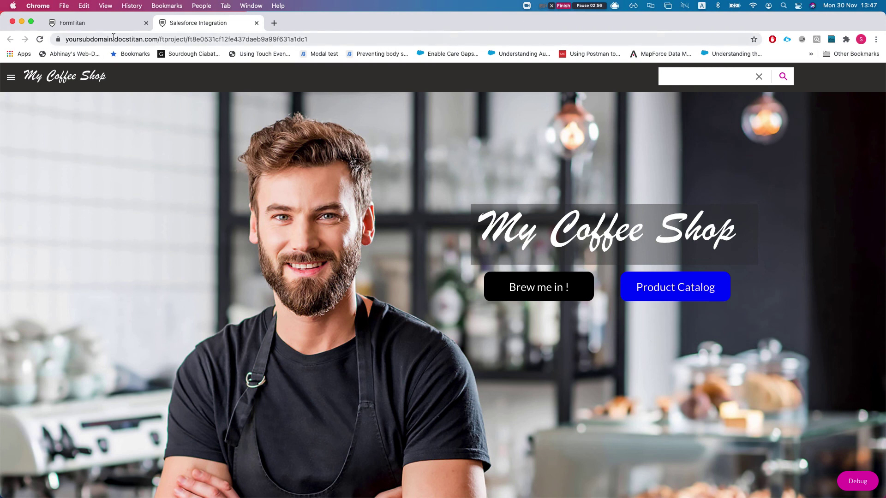
Back in the editor, delete Style 1 from Custom Styles, apply, and republish the site
click(108, 23)
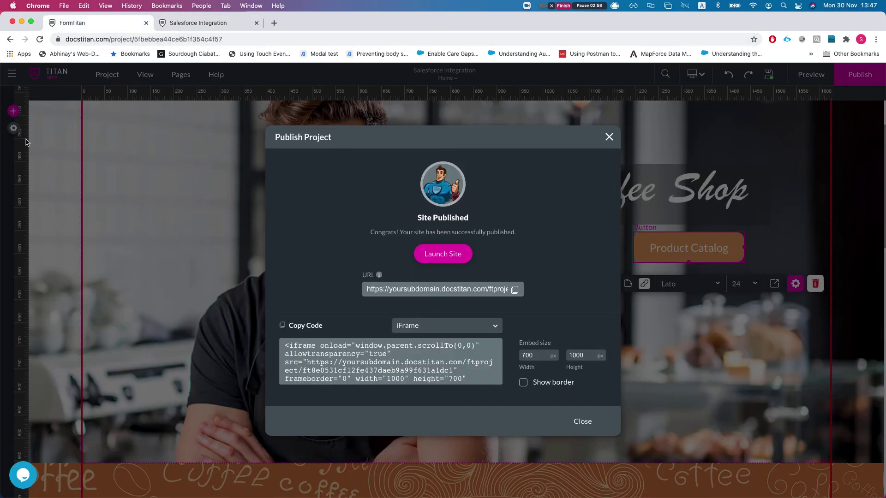
click(101, 180)
click(13, 130)
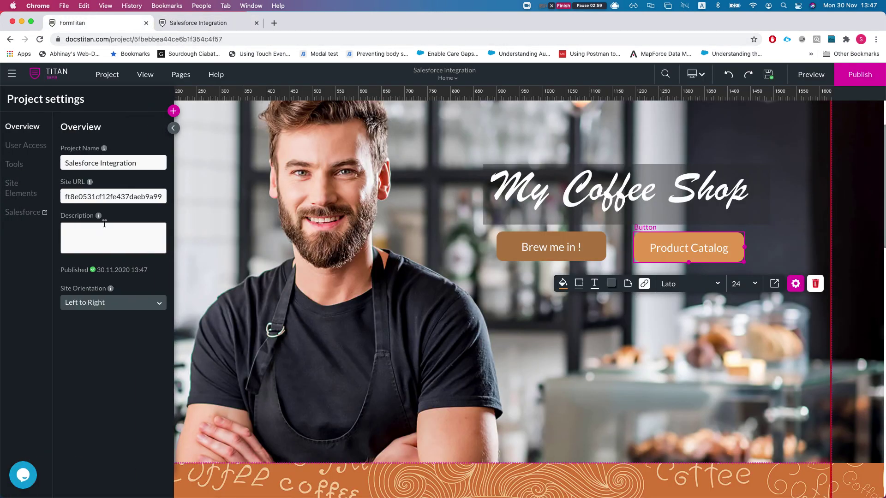
click(14, 164)
click(162, 201)
click(597, 179)
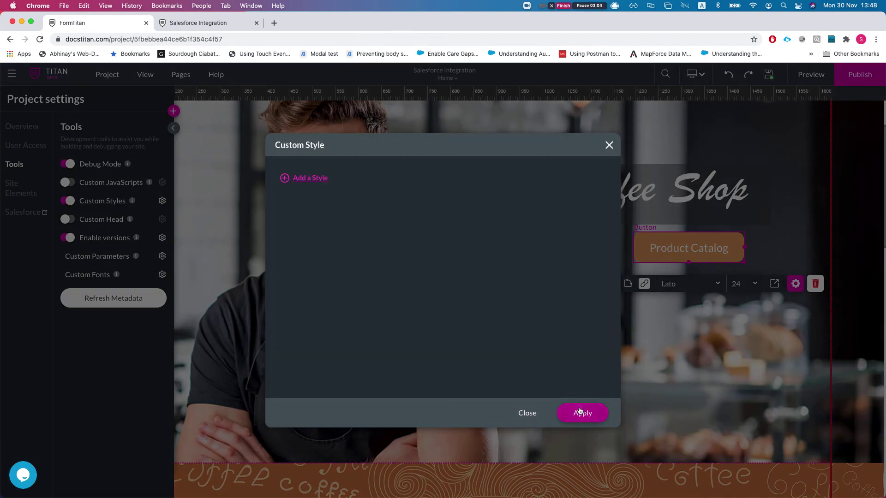
click(580, 411)
click(848, 84)
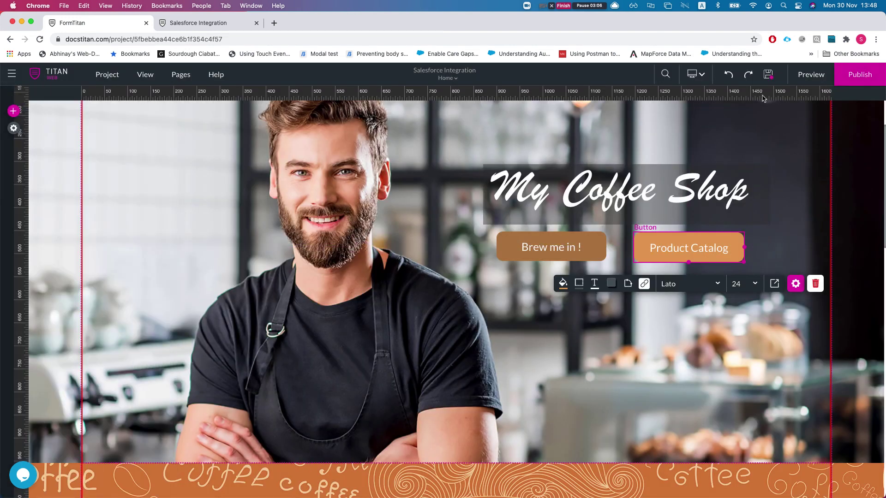